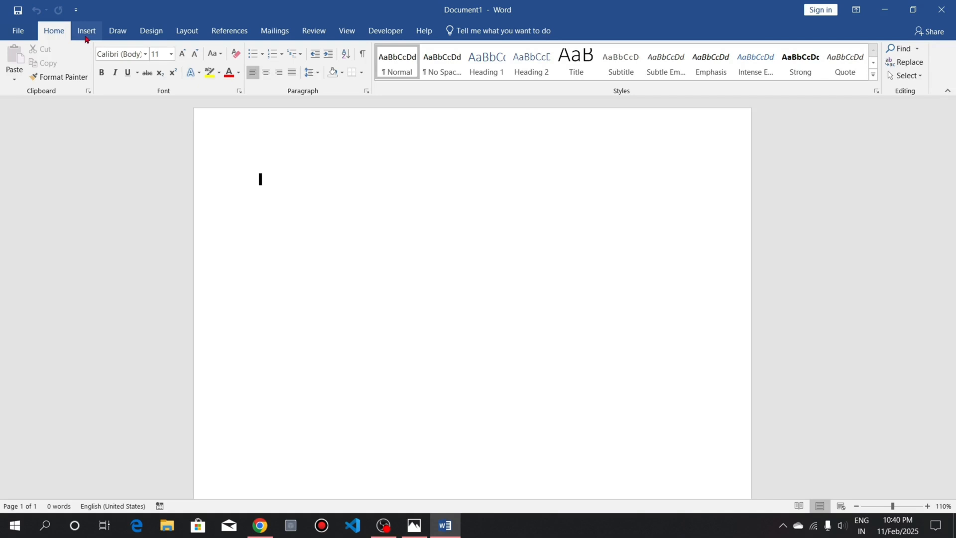
# Insert the "car" picture from the Desktop folder into the blank document
pyautogui.click(87, 37)
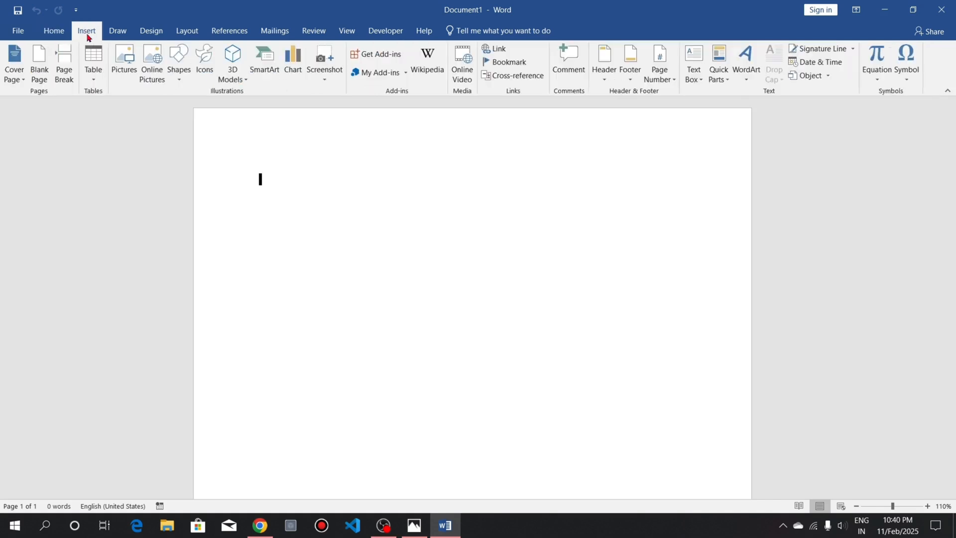
pyautogui.click(124, 81)
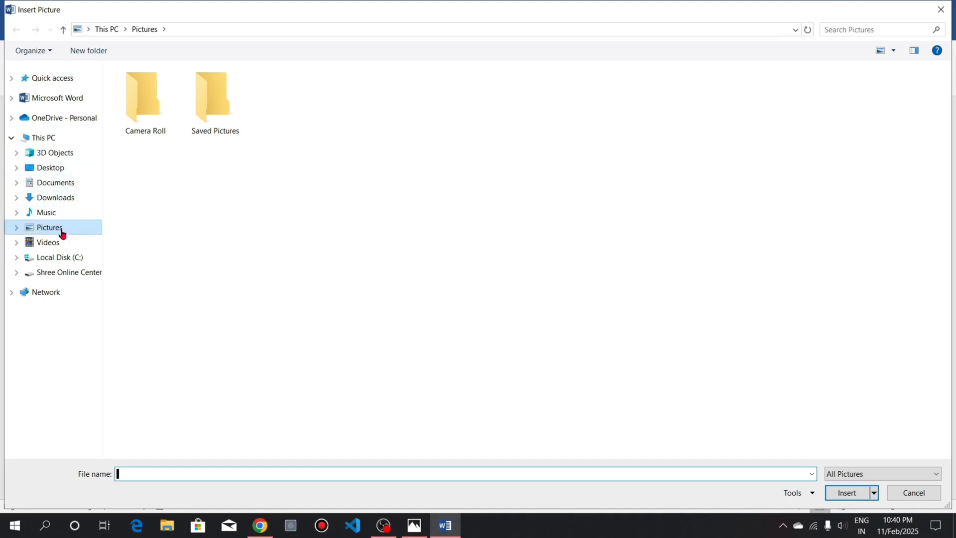
pyautogui.click(54, 172)
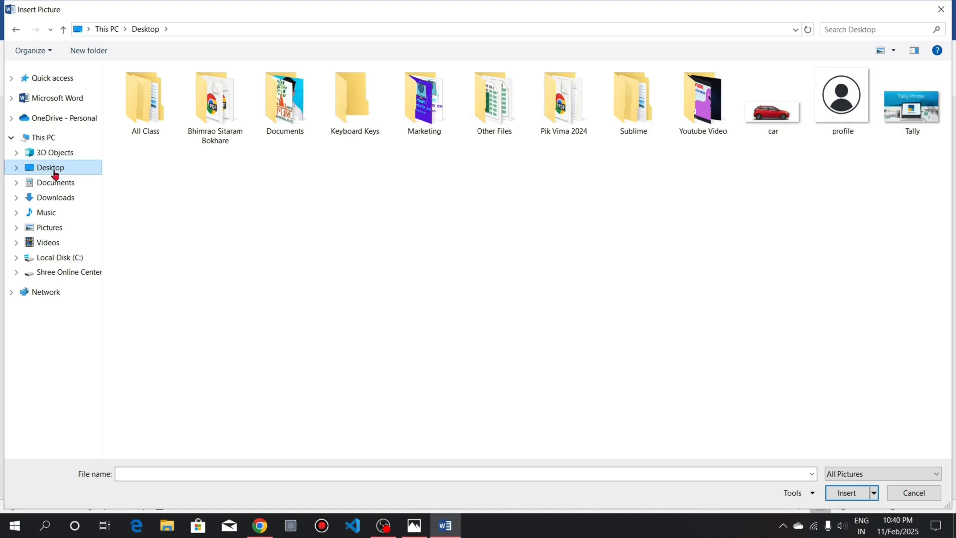
pyautogui.click(785, 135)
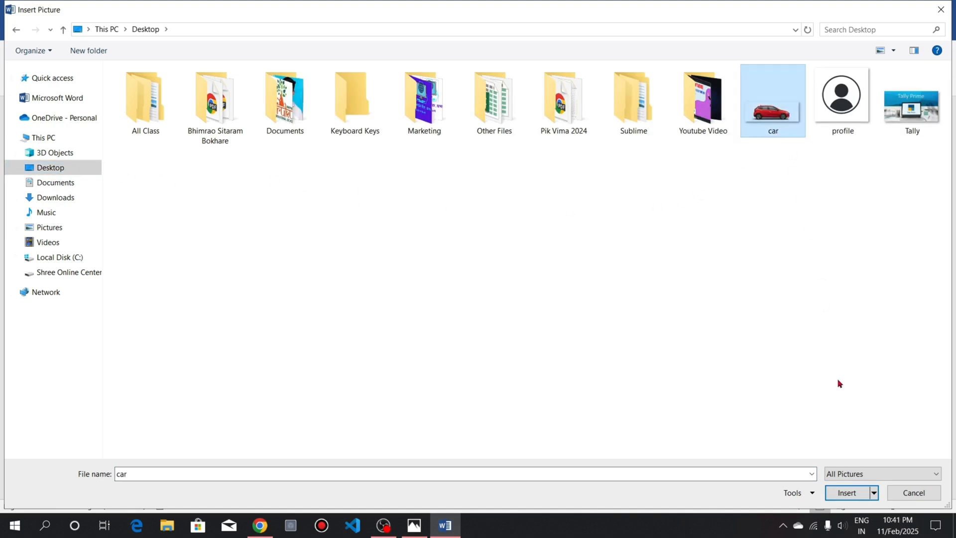
pyautogui.click(847, 493)
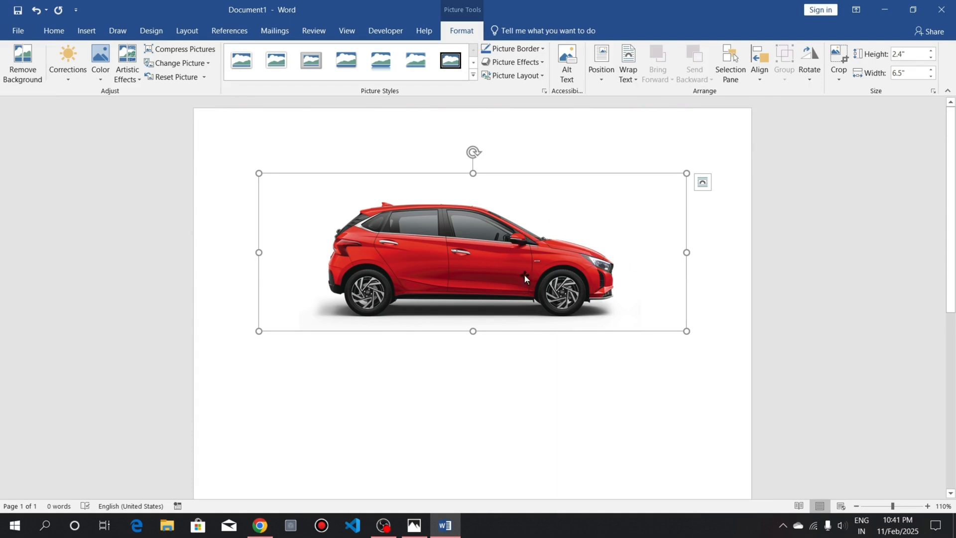
pyautogui.scroll(-3, 526, 277)
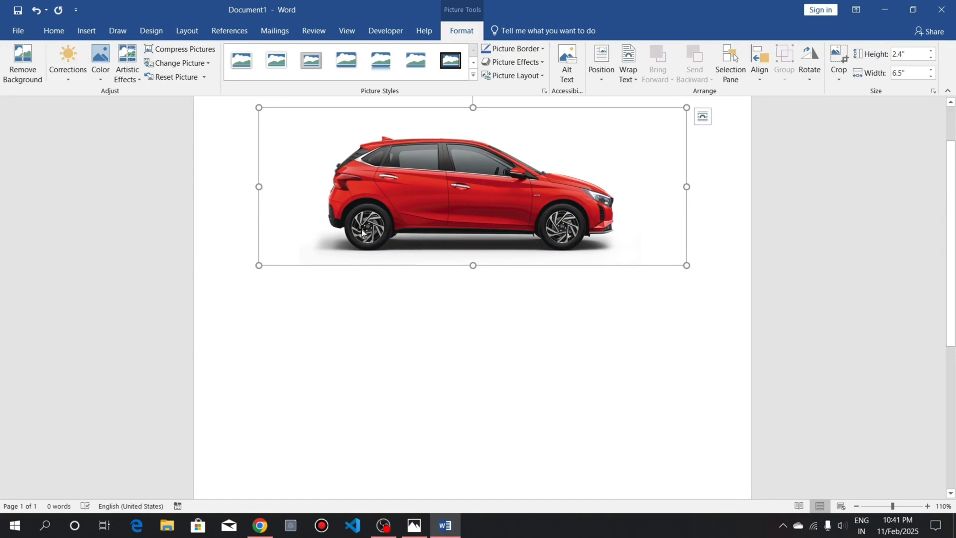
pyautogui.scroll(3, 491, 215)
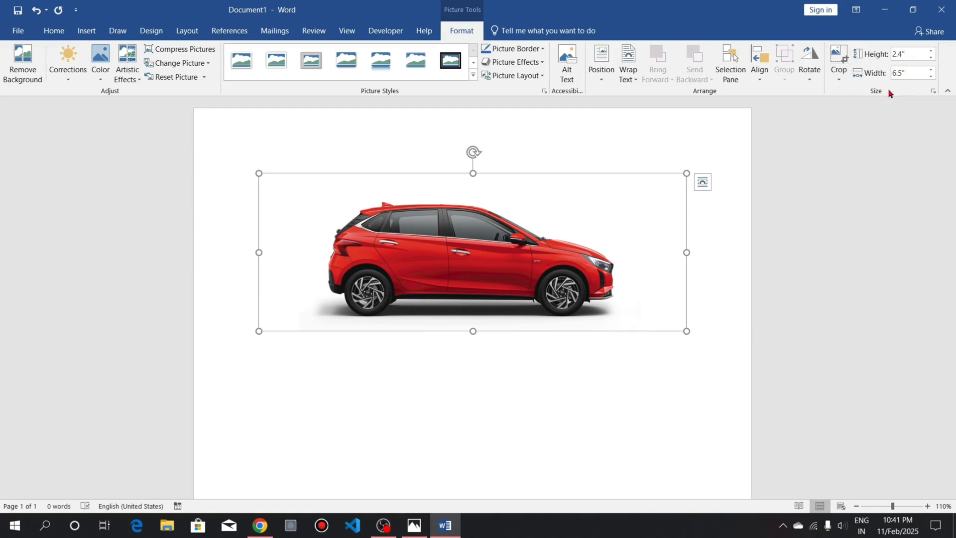
# Crop the empty space from both sides of the car picture to a width of about 5.11", keeping the picture selected
pyautogui.click(839, 57)
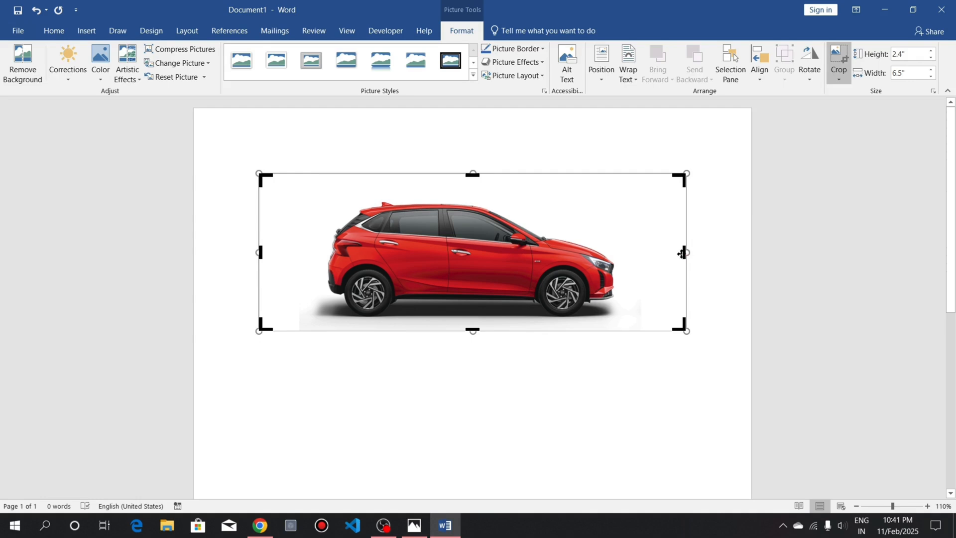
pyautogui.moveTo(676, 254); pyautogui.dragTo(637, 255)
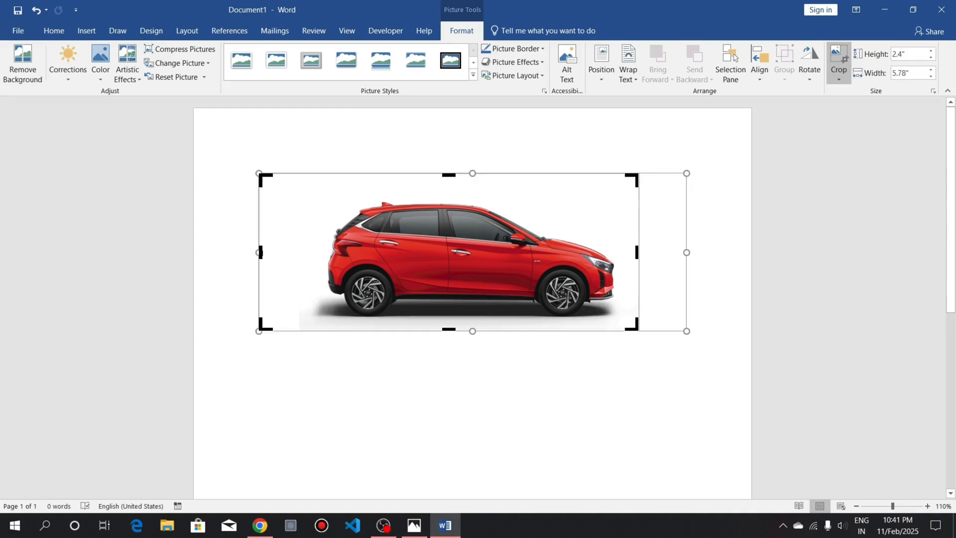
pyautogui.moveTo(272, 253); pyautogui.dragTo(303, 253)
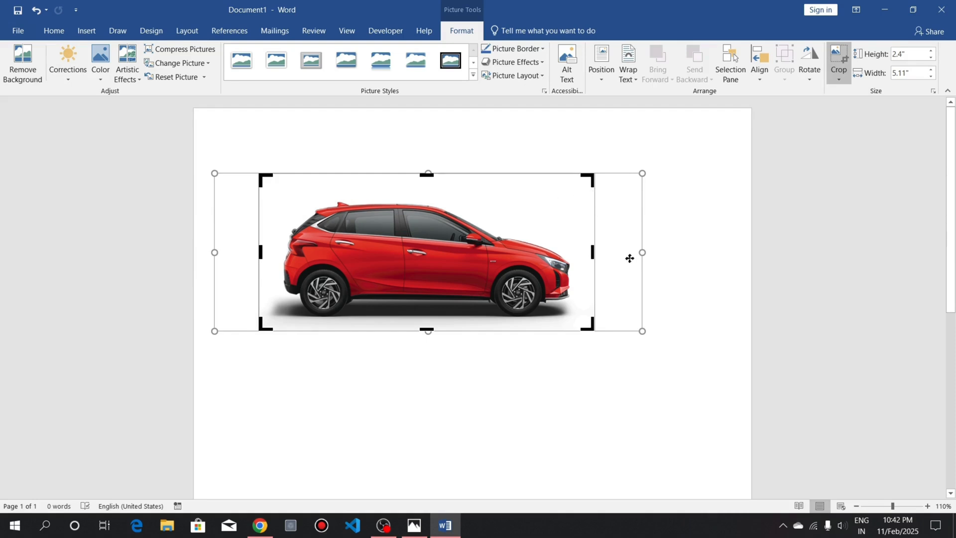
pyautogui.click(708, 300)
pyautogui.doubleClick(458, 277)
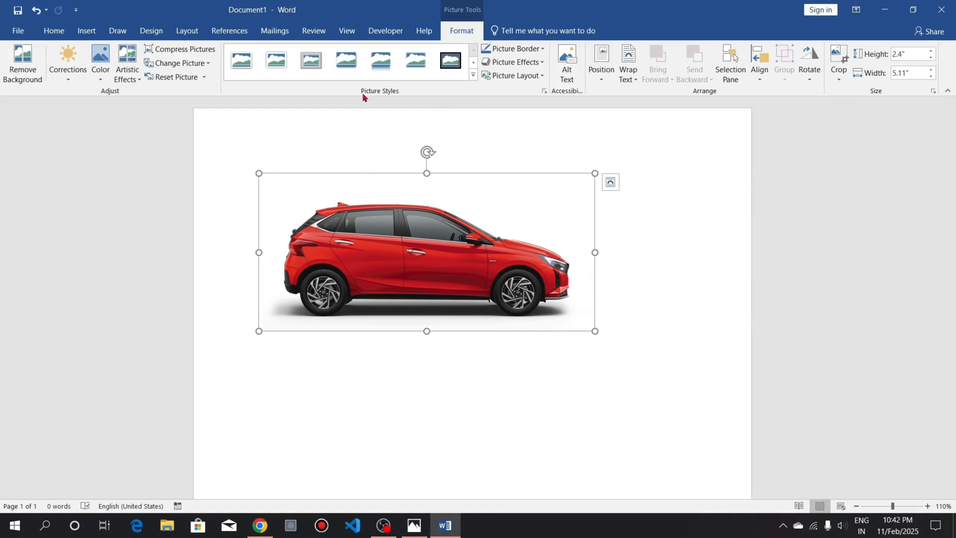
# Preview the picture styles without applying one and give the car picture a standard red border
pyautogui.click(473, 76)
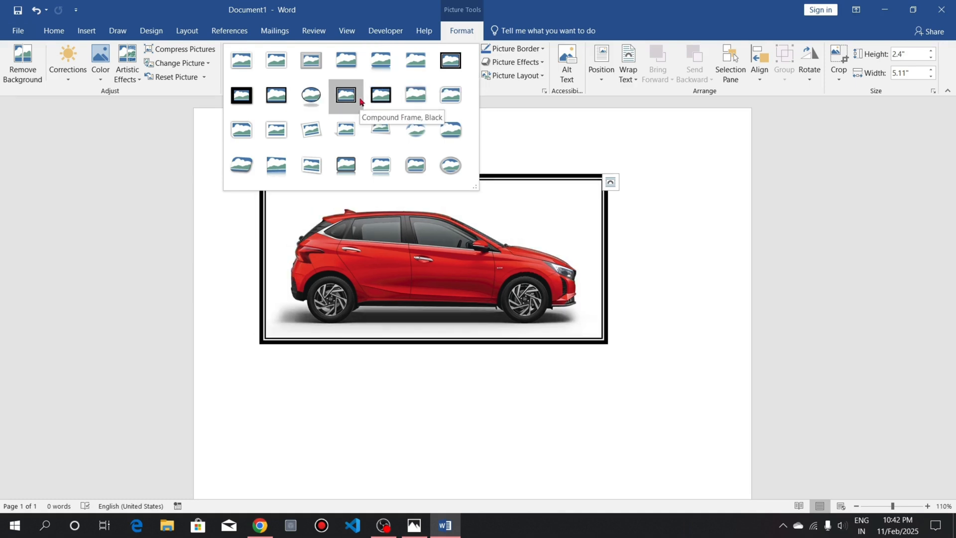
pyautogui.press('Escape')
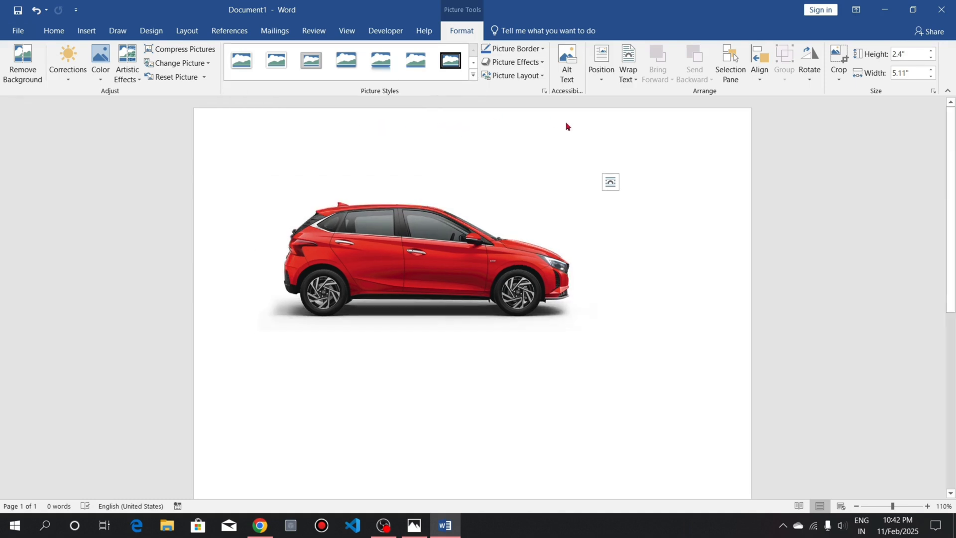
pyautogui.click(512, 56)
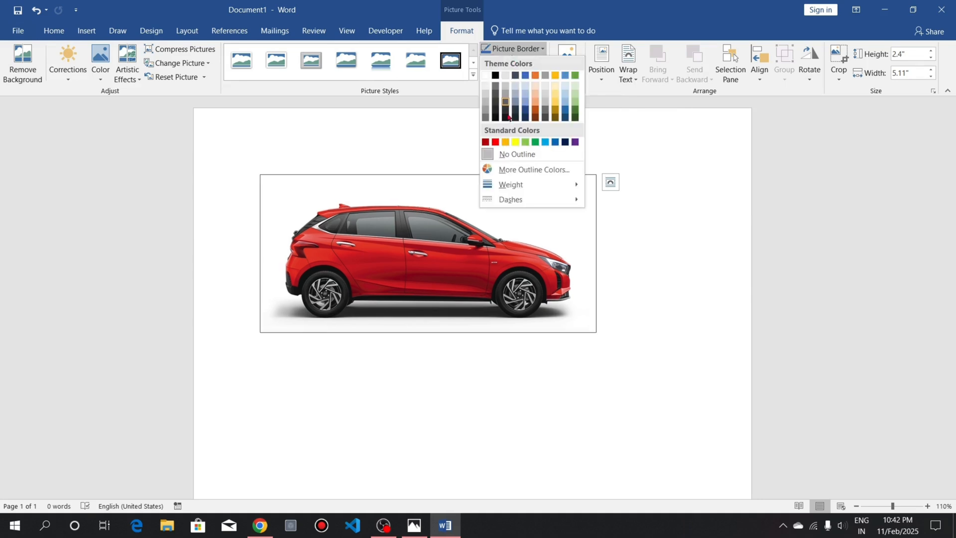
pyautogui.click(496, 142)
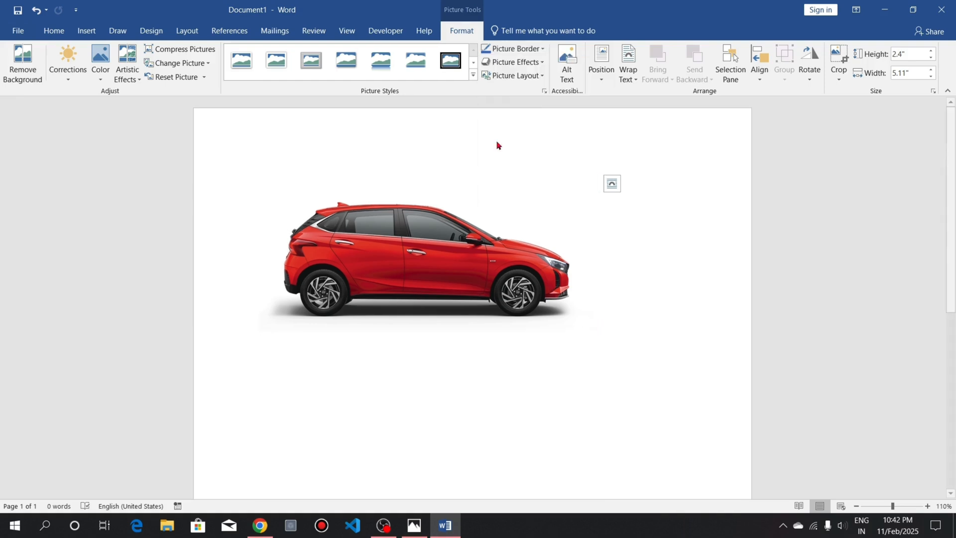
# Try to apply the Offset: Center outer shadow to the car picture
pyautogui.click(508, 70)
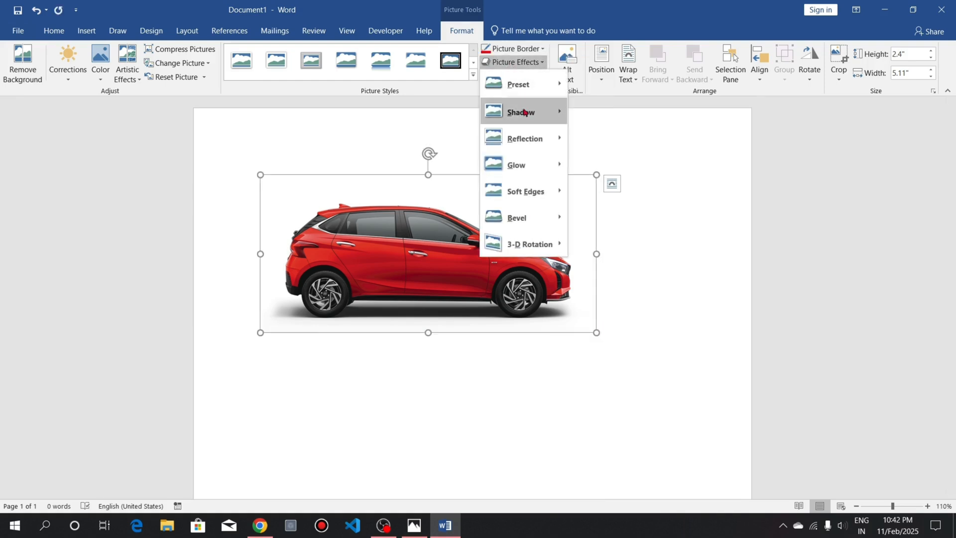
pyautogui.moveTo(526, 113)
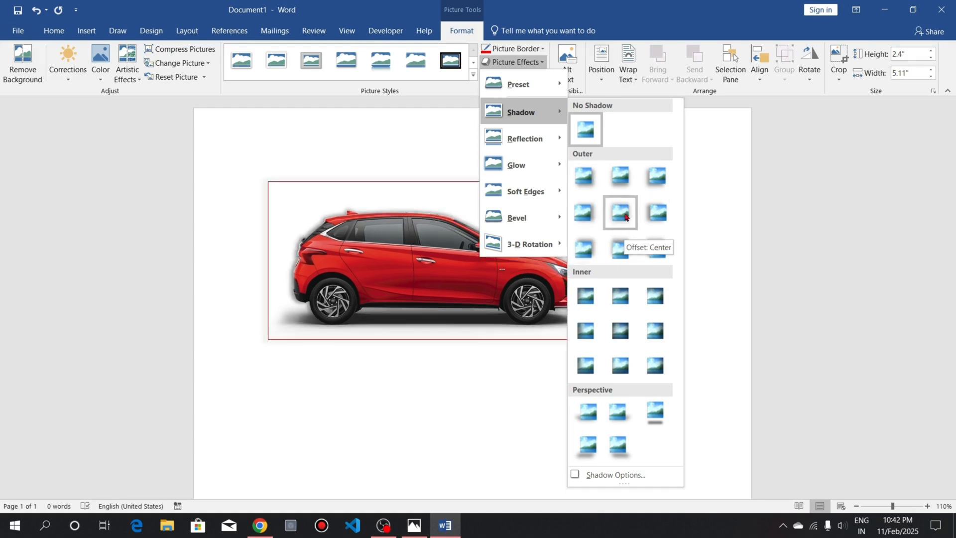
pyautogui.click(621, 230)
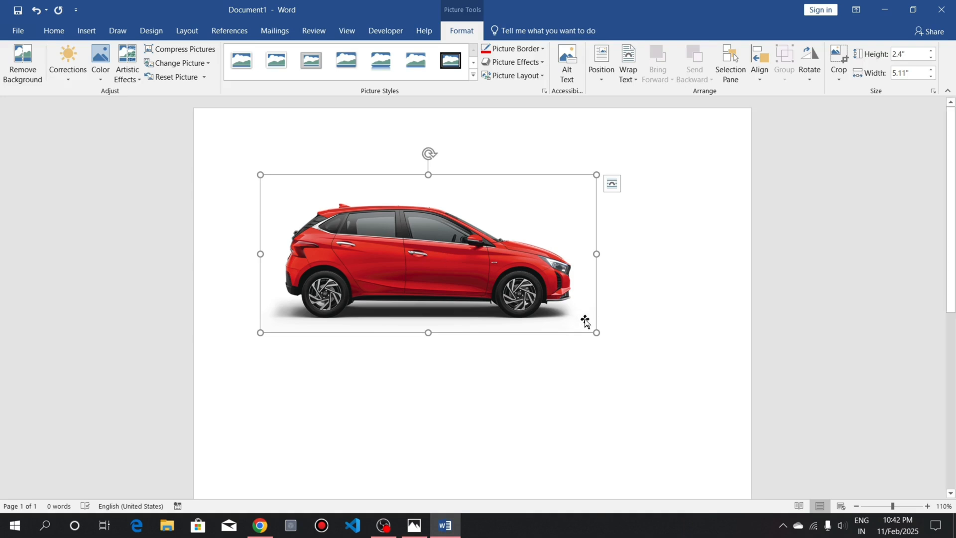
pyautogui.scroll(-3, 584, 320)
pyautogui.scroll(3, 472, 301)
pyautogui.scroll(-1, 341, 293)
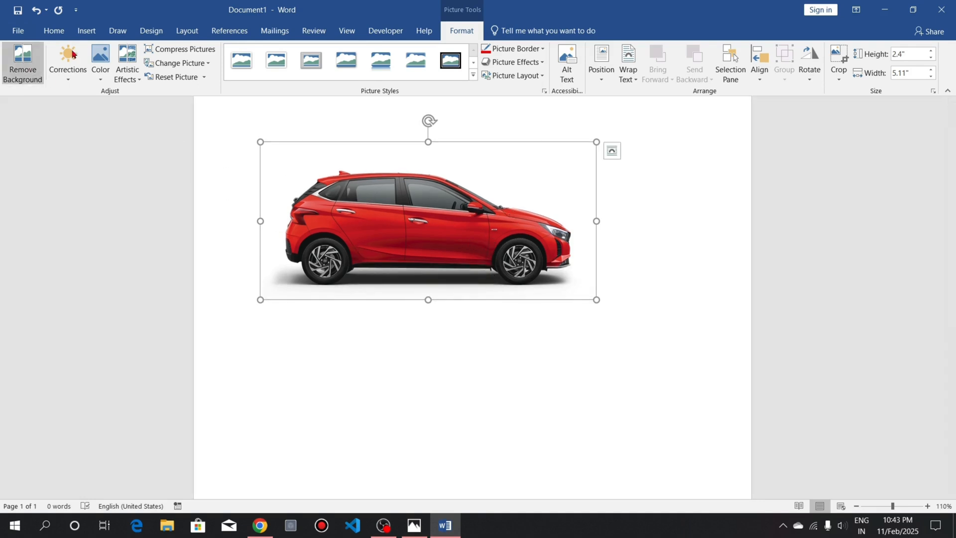
# Draw a rectangle about 2.04" high and 4.44" wide below the car picture
pyautogui.click(86, 32)
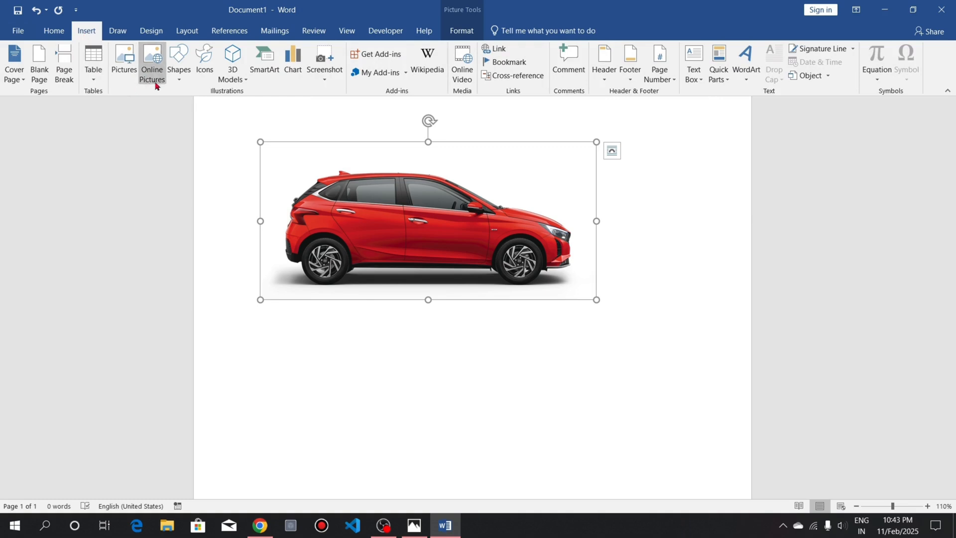
pyautogui.click(188, 64)
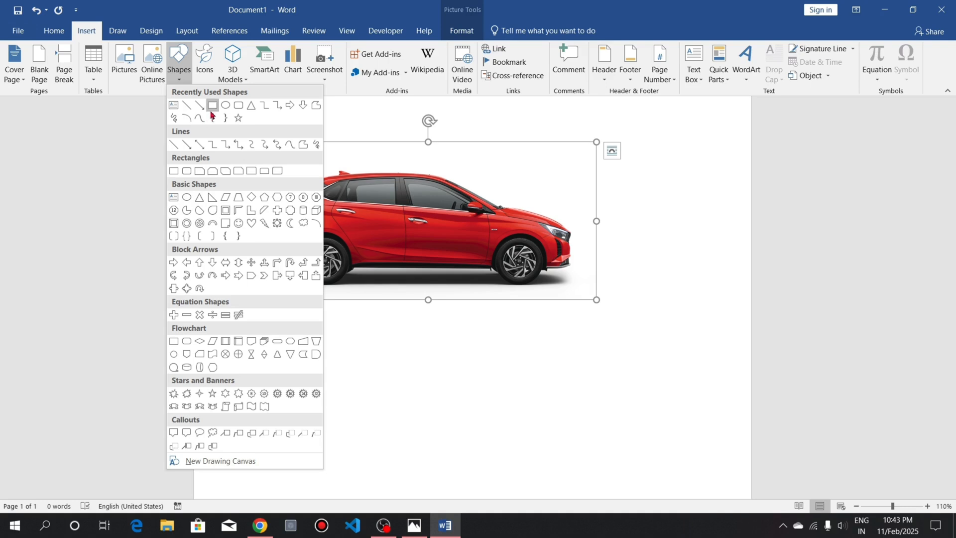
pyautogui.click(212, 105)
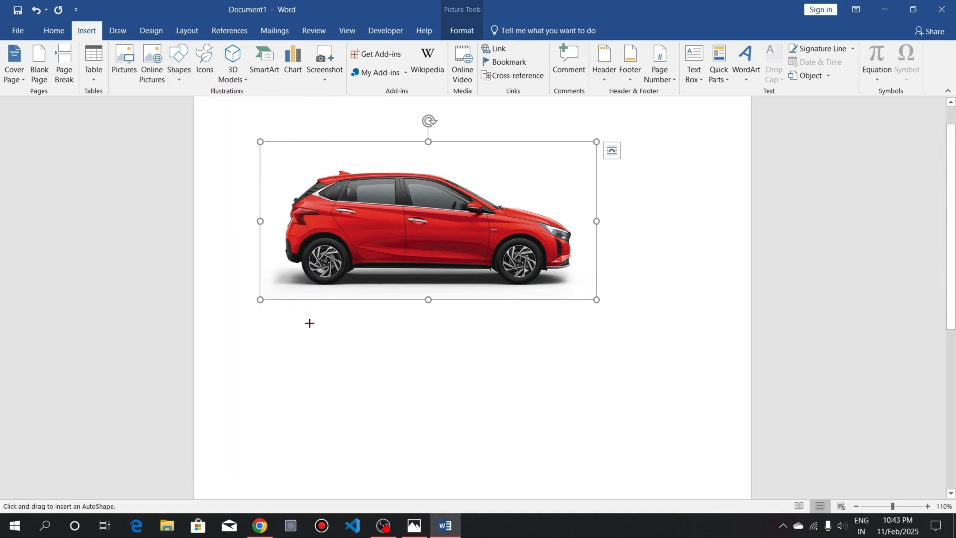
pyautogui.scroll(-1, 299, 336)
pyautogui.scroll(-1, 373, 336)
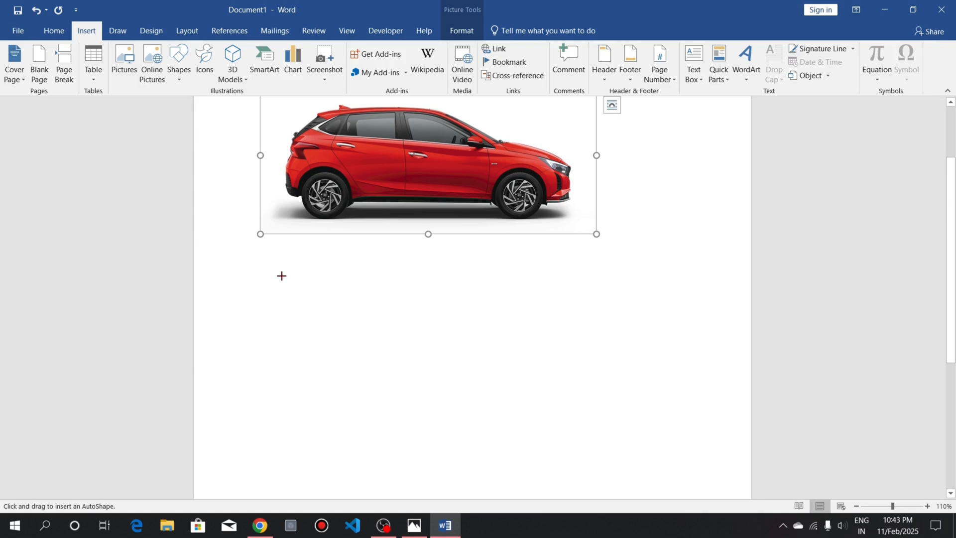
pyautogui.moveTo(281, 275)
pyautogui.mouseDown()
pyautogui.moveTo(536, 372)
pyautogui.moveTo(574, 410)
pyautogui.mouseUp()
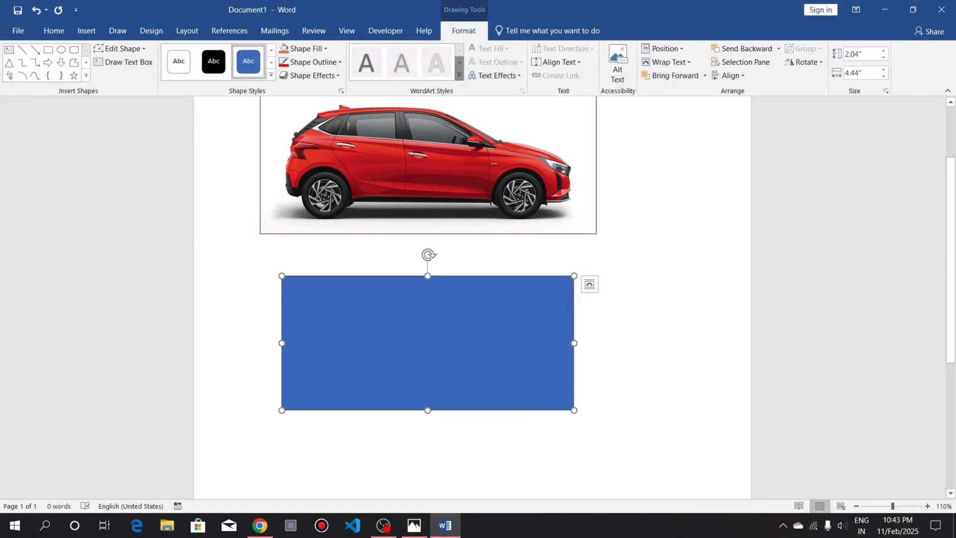
# Add the text "Car Information" inside the blue rectangle
pyautogui.scroll(-2, 472, 299)
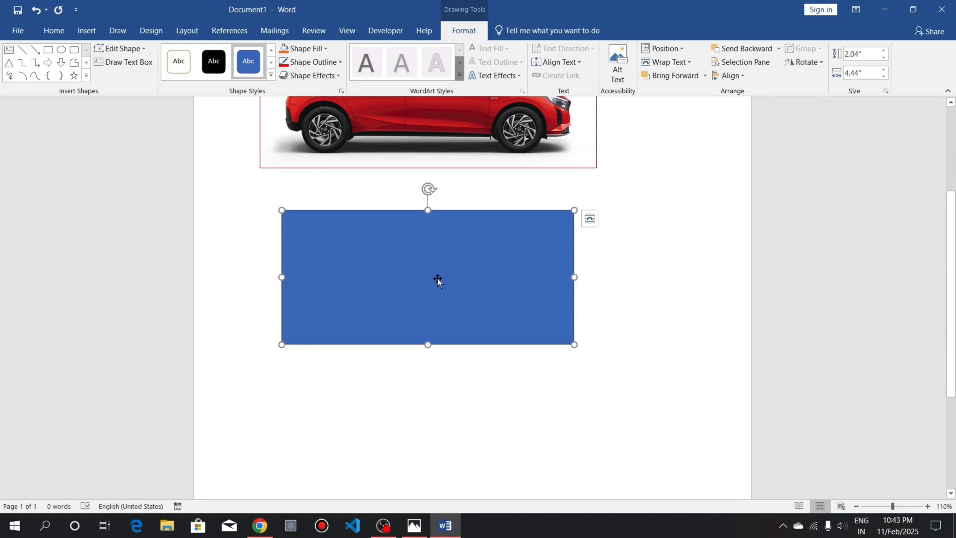
pyautogui.rightClick(426, 294)
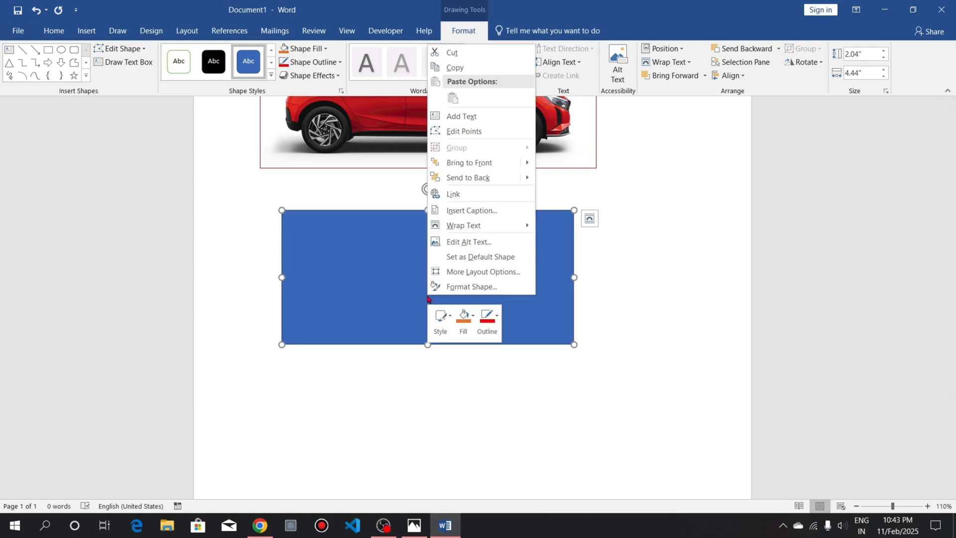
pyautogui.click(461, 116)
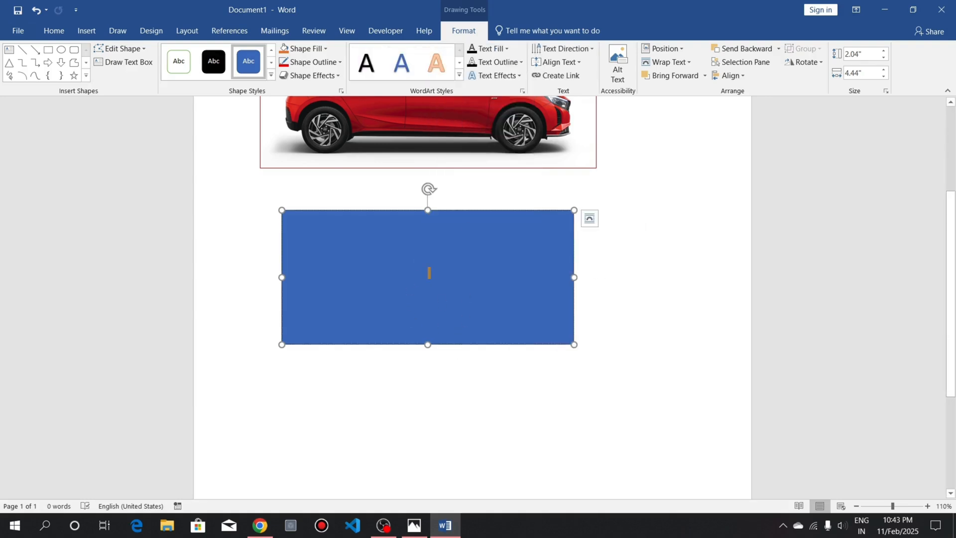
pyautogui.write('Car ')
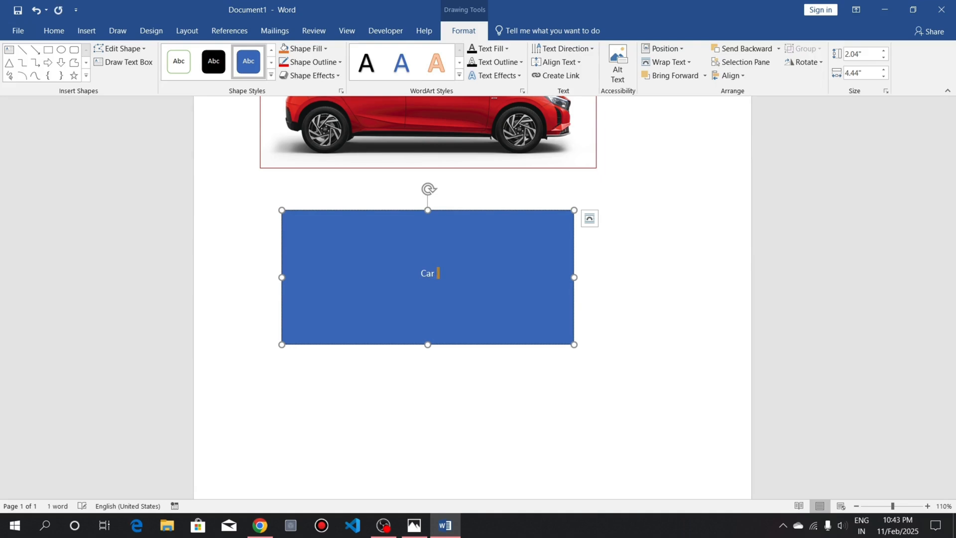
pyautogui.write('Information')
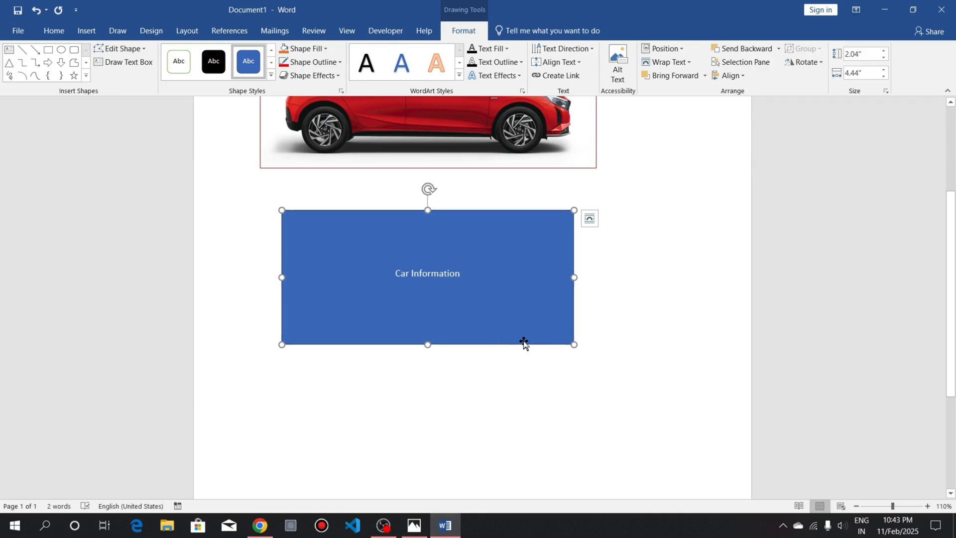
# Shrink the Car Information rectangle to about 0.69" high and 3.08" wide, keeping its upper-left corner in place
pyautogui.click(571, 345)
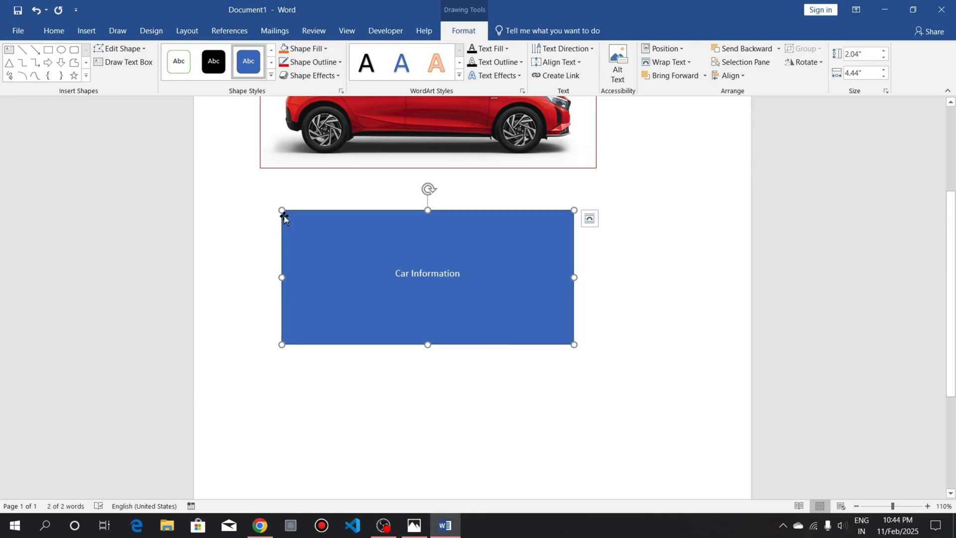
pyautogui.moveTo(574, 344); pyautogui.dragTo(485, 255)
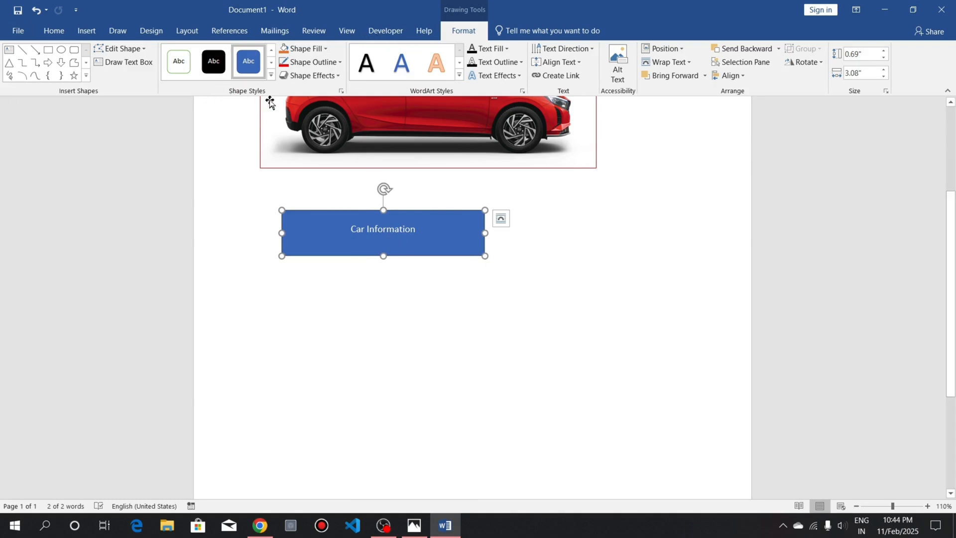
pyautogui.scroll(3, 299, 125)
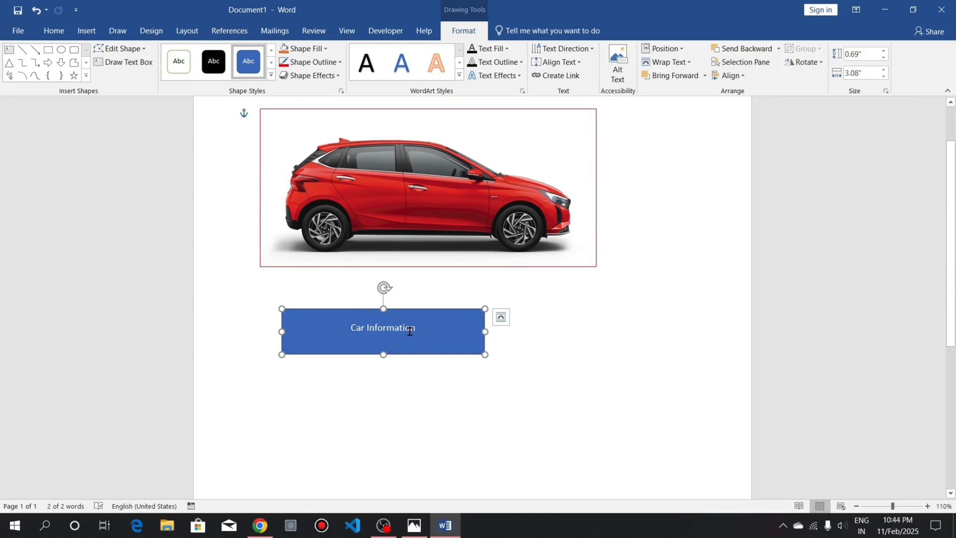
# Apply the solid orange theme style from the third row to the Car Information rectangle and deselect it
pyautogui.click(271, 75)
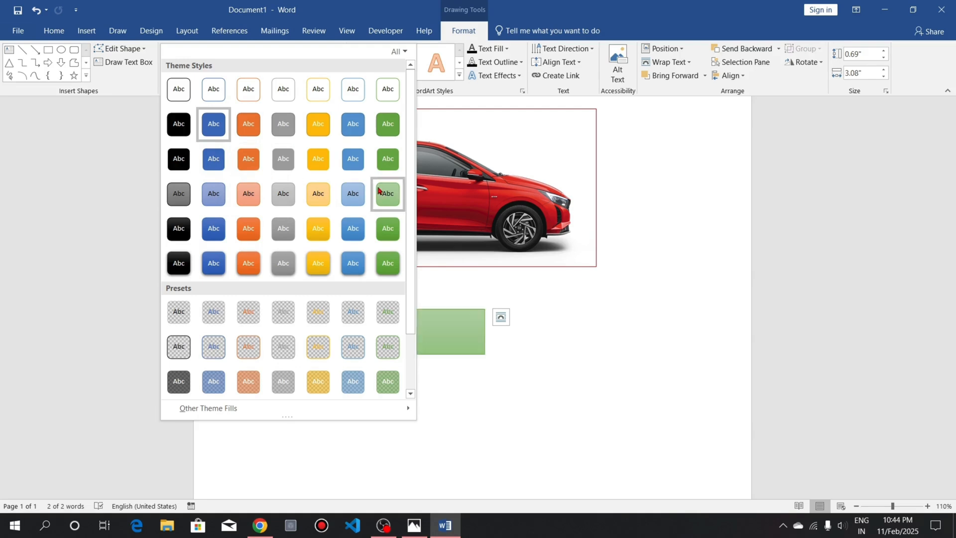
pyautogui.click(250, 167)
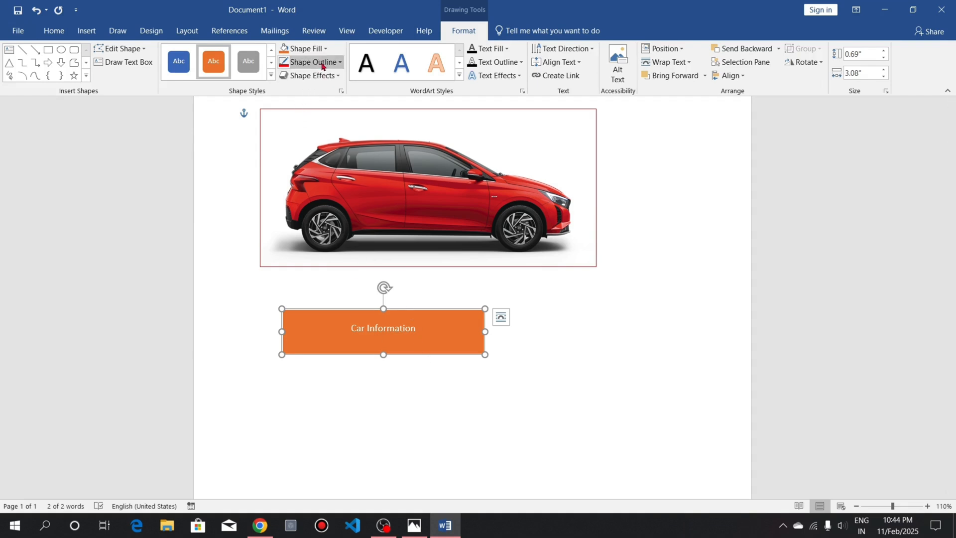
pyautogui.doubleClick(374, 385)
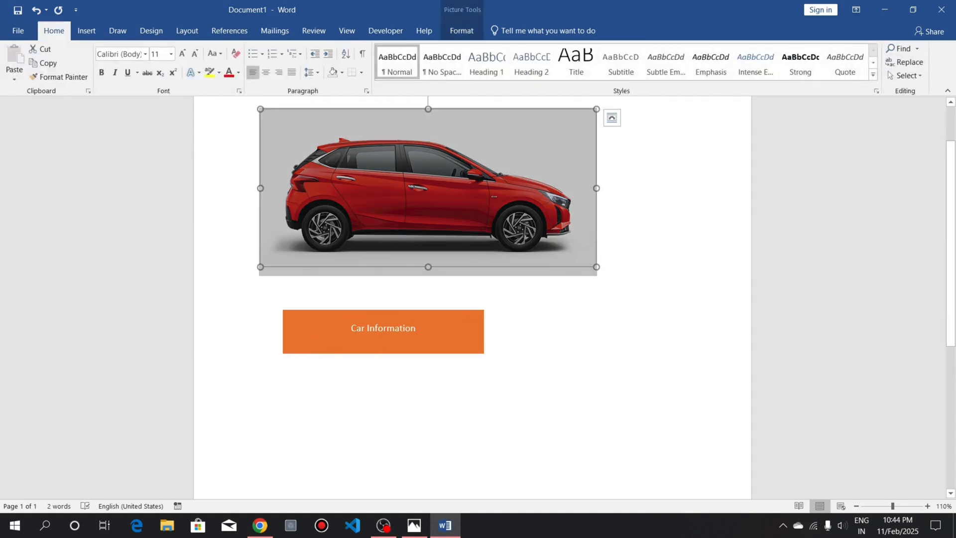
# Give the Car Information rectangle a standard red outline with a weight of 4½ pt
pyautogui.click(438, 348)
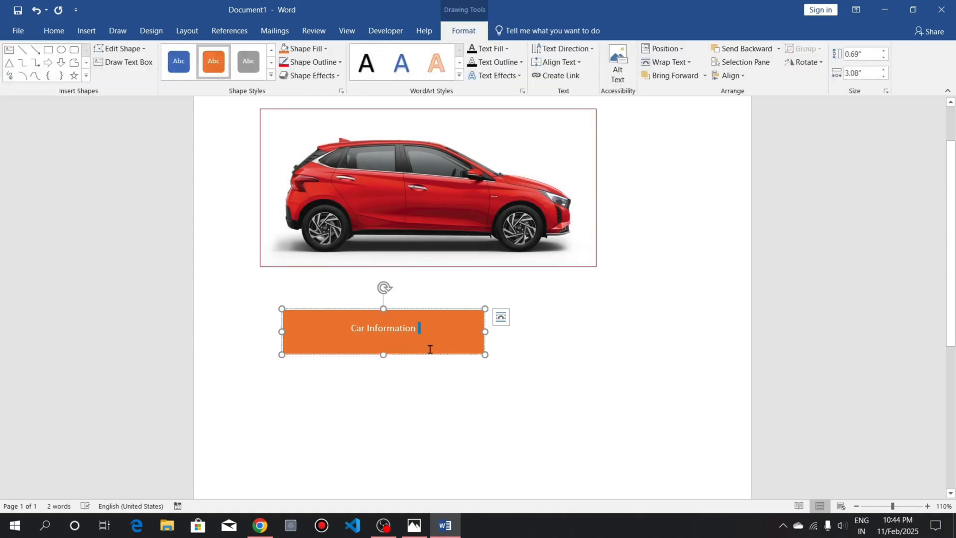
pyautogui.click(301, 62)
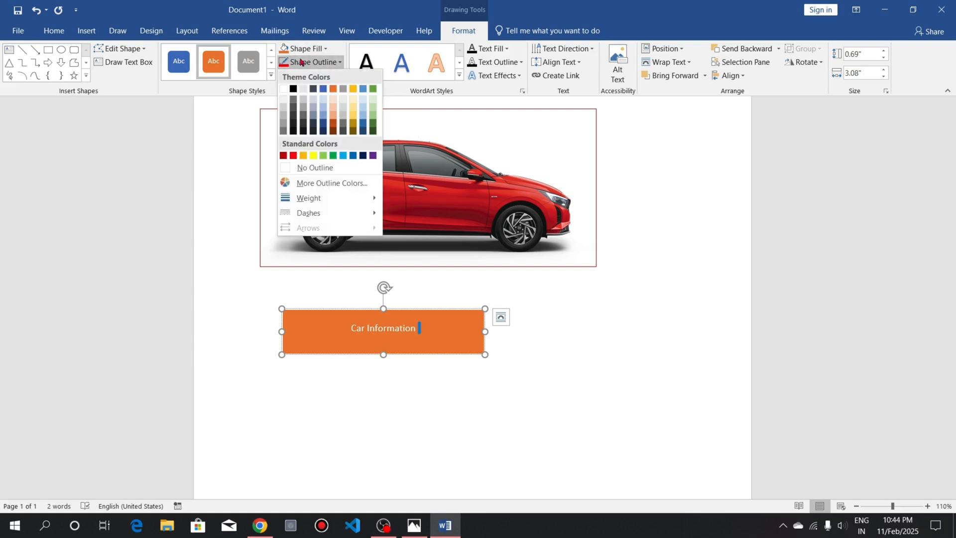
pyautogui.click(293, 156)
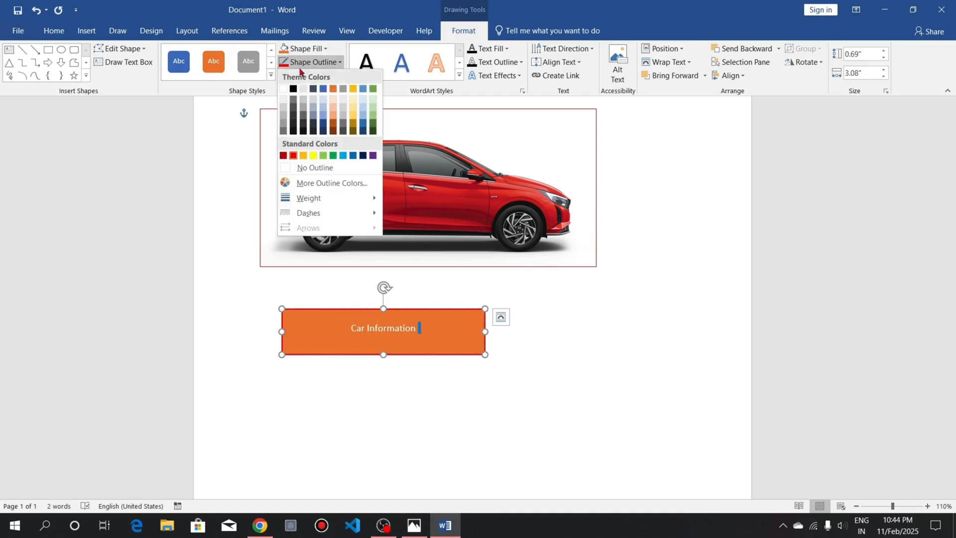
pyautogui.moveTo(311, 200)
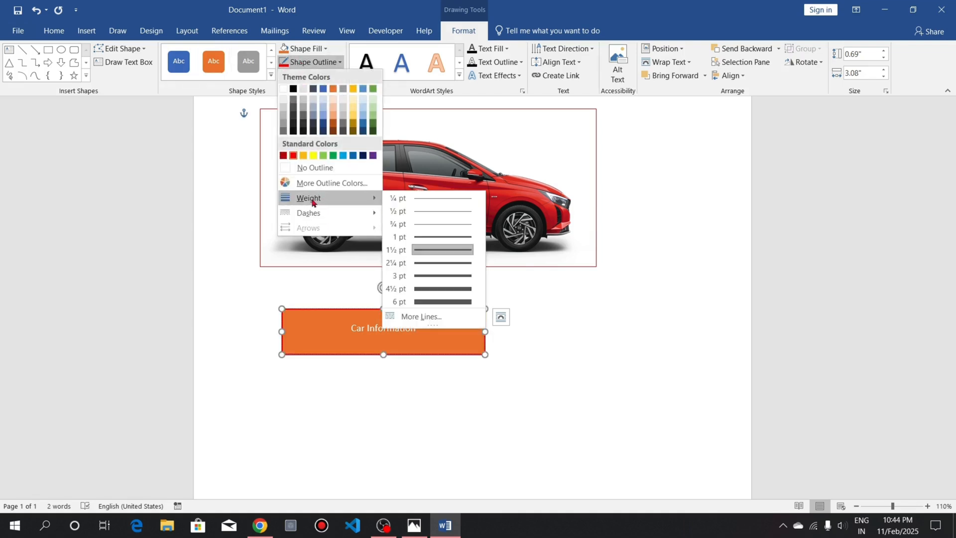
pyautogui.click(458, 293)
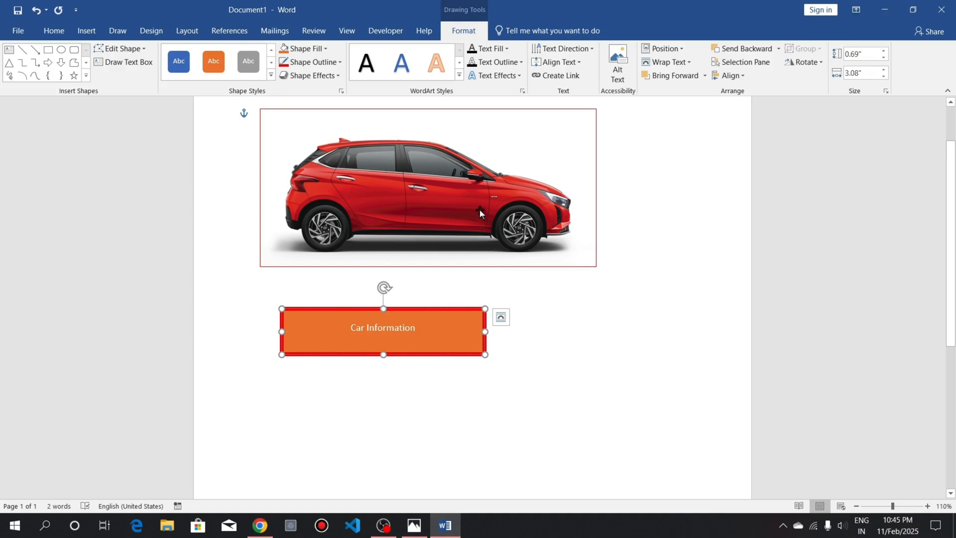
pyautogui.click(504, 225)
pyautogui.scroll(1, 503, 226)
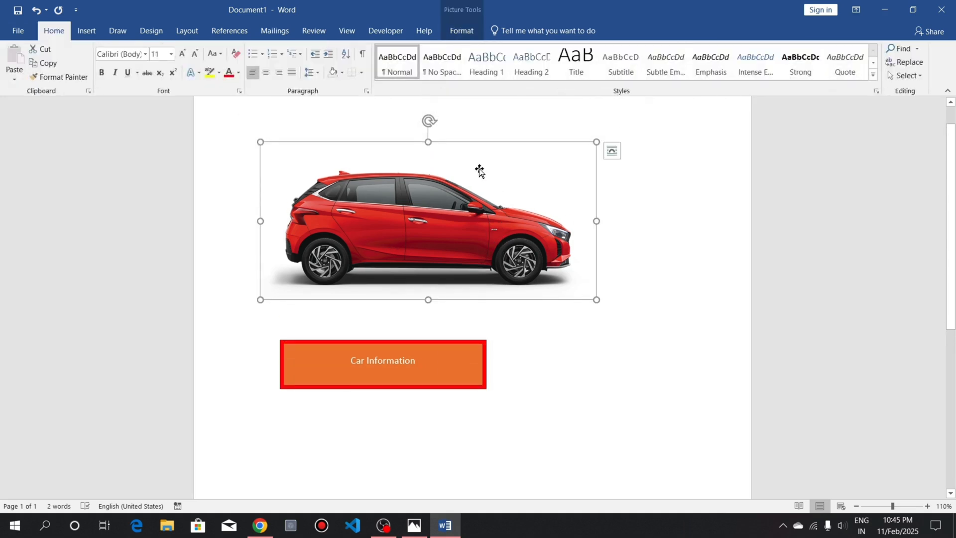
pyautogui.click(455, 31)
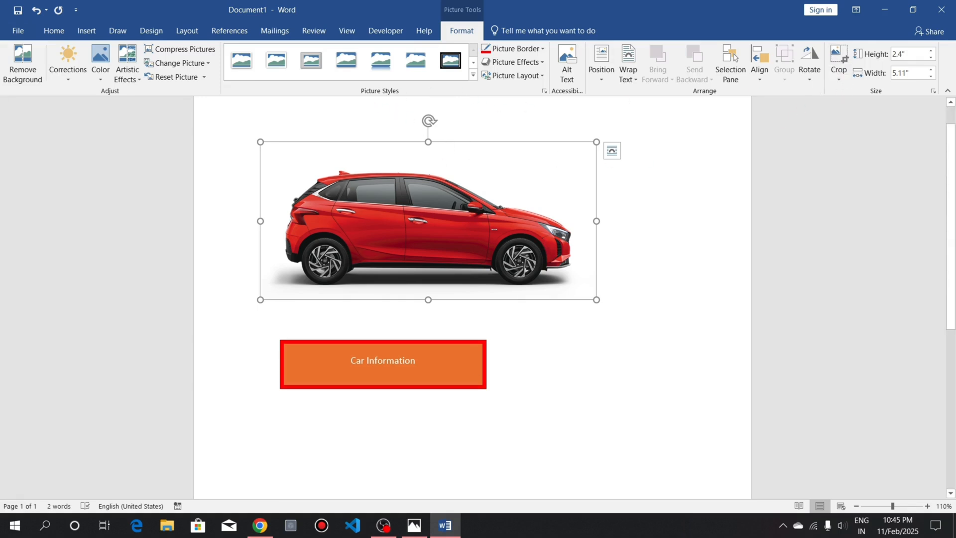
# Apply a bevel shape effect to the Car Information rectangle and deselect it
pyautogui.click(437, 386)
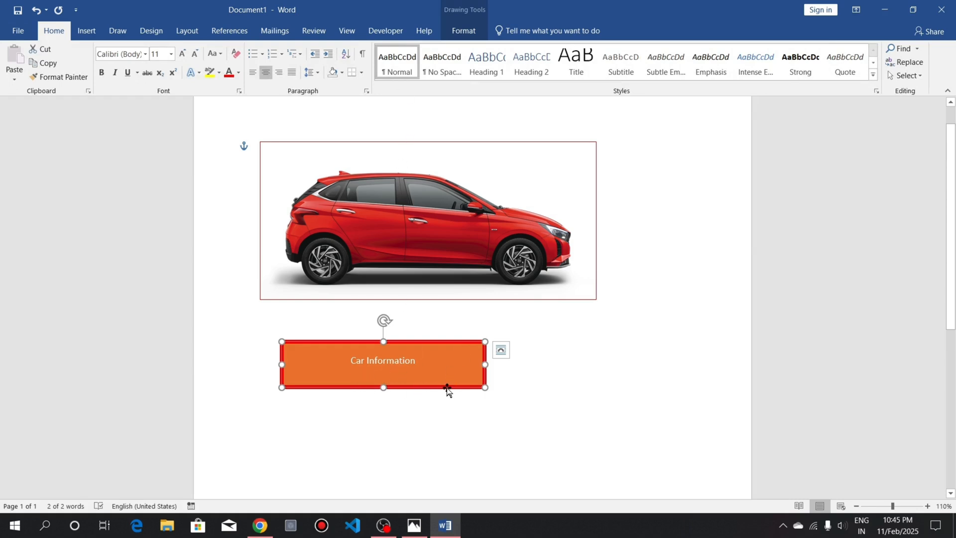
pyautogui.click(463, 31)
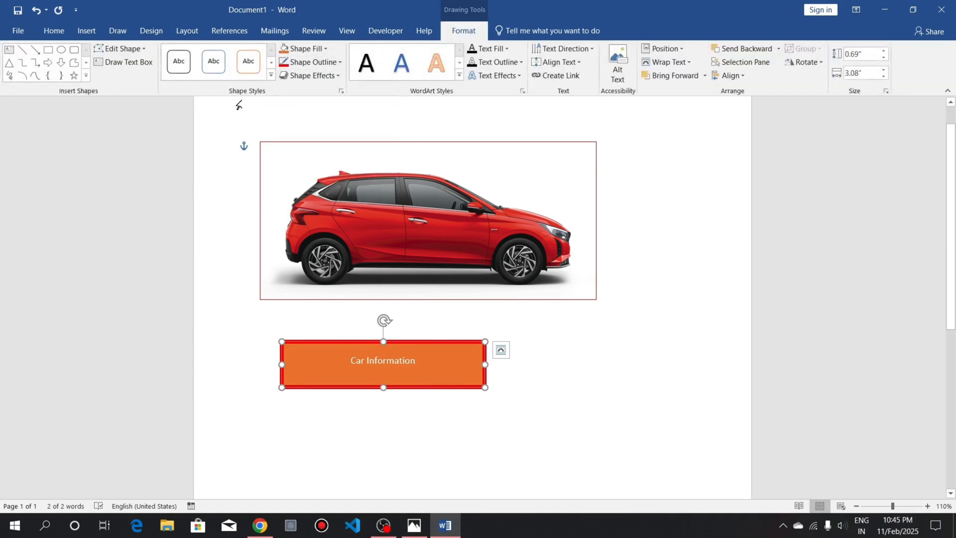
pyautogui.click(312, 63)
pyautogui.click(313, 77)
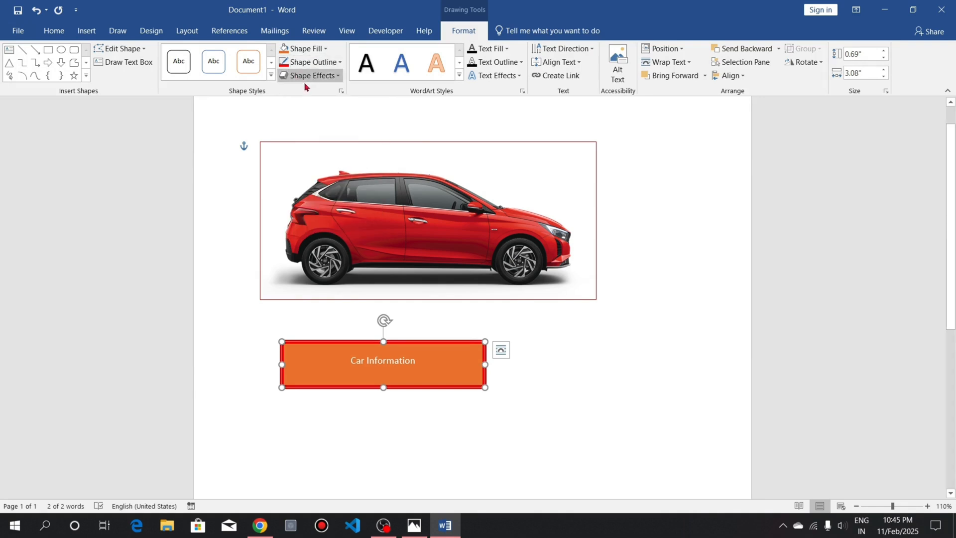
pyautogui.click(313, 76)
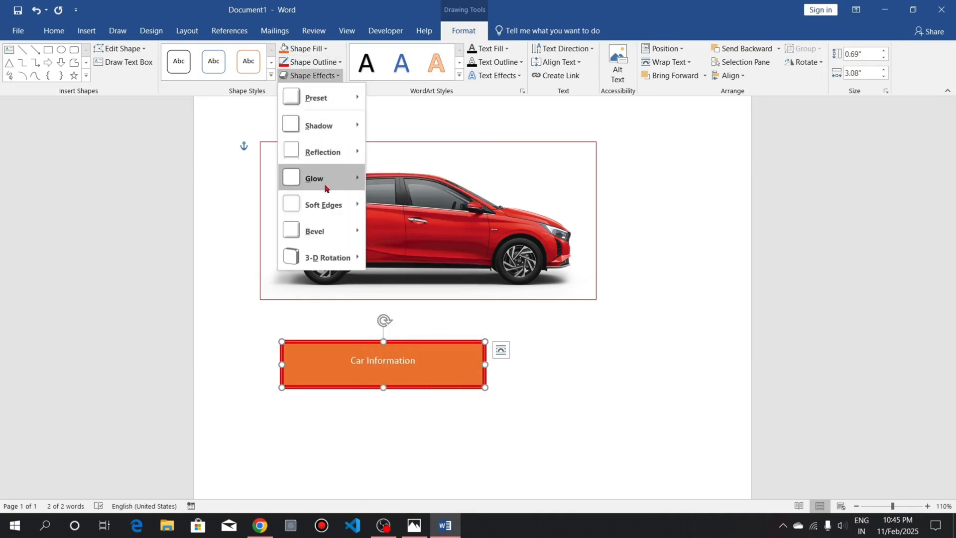
pyautogui.moveTo(326, 180)
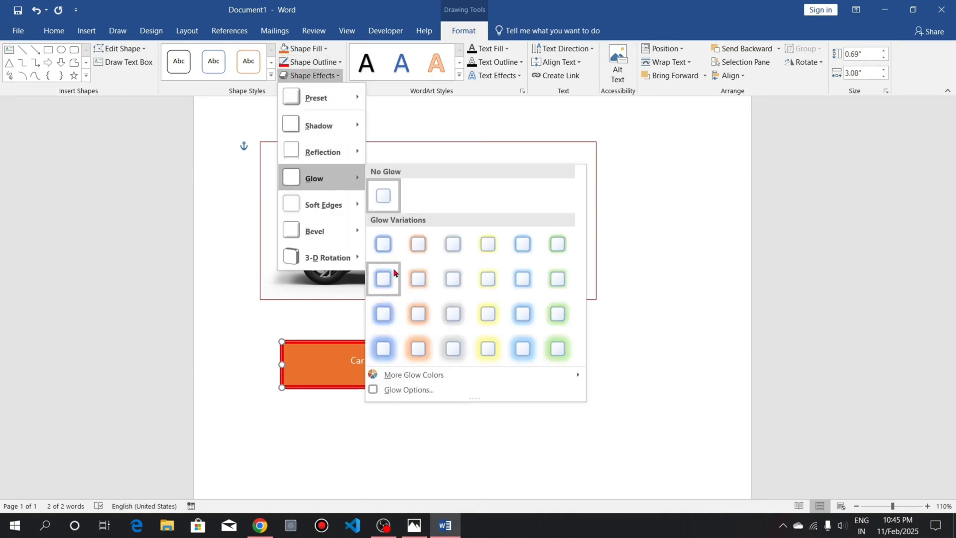
pyautogui.moveTo(338, 230)
pyautogui.click(382, 297)
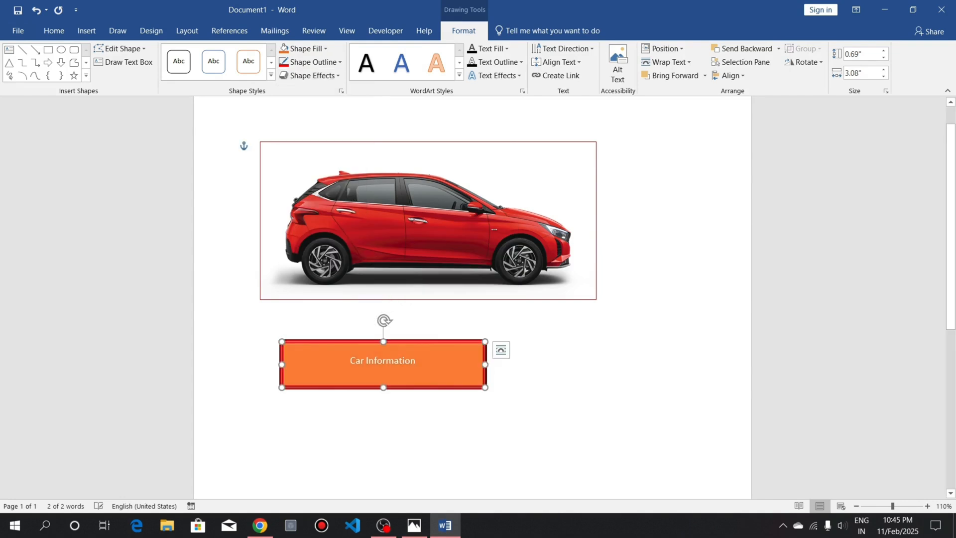
pyautogui.click(373, 394)
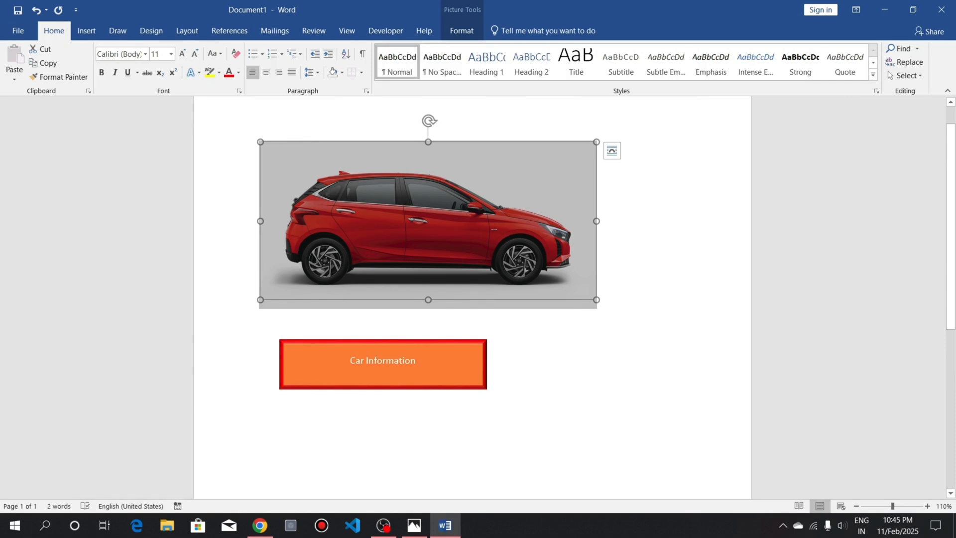
pyautogui.click(599, 296)
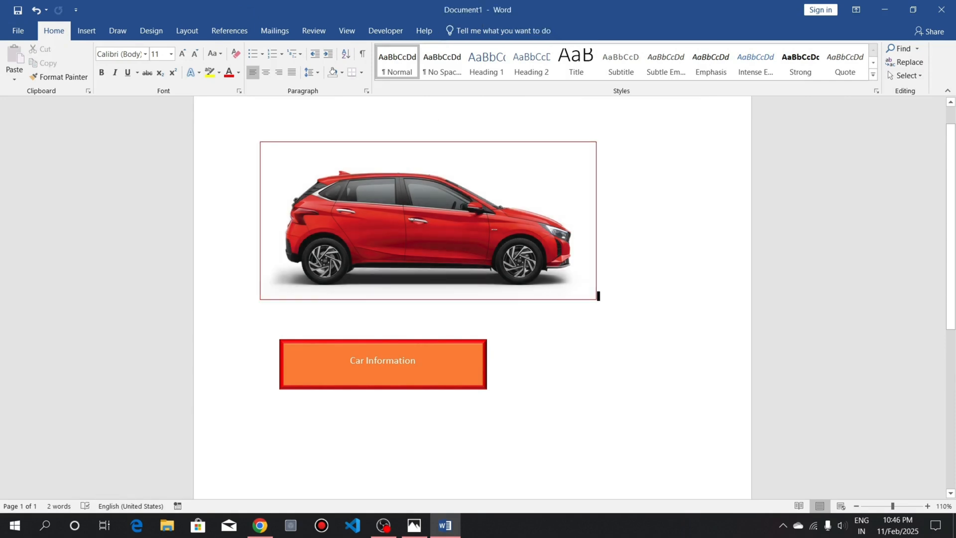
pyautogui.click(468, 360)
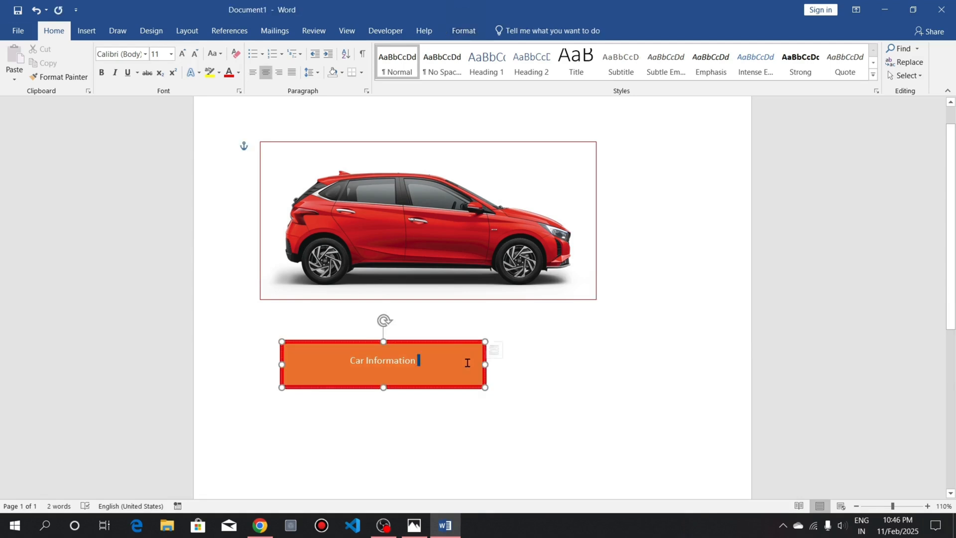
pyautogui.click(479, 265)
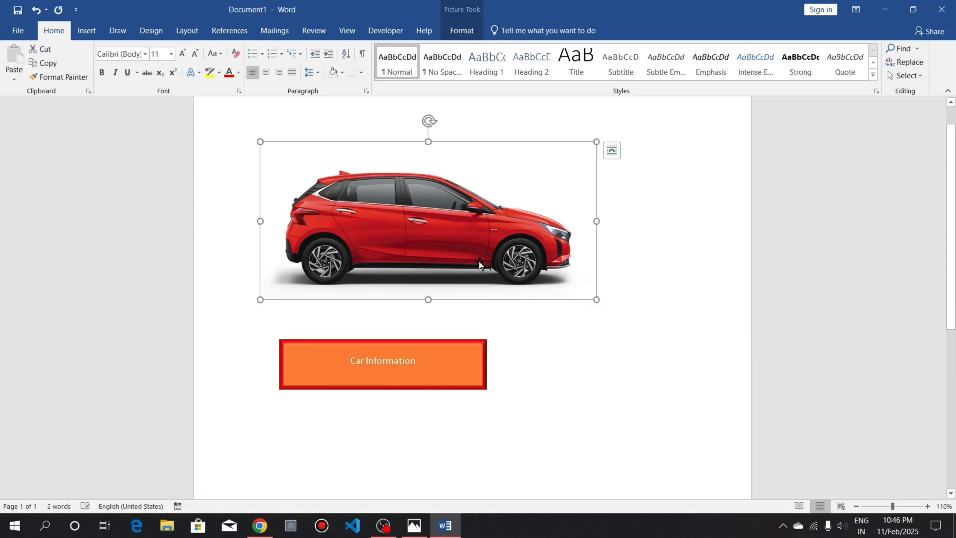